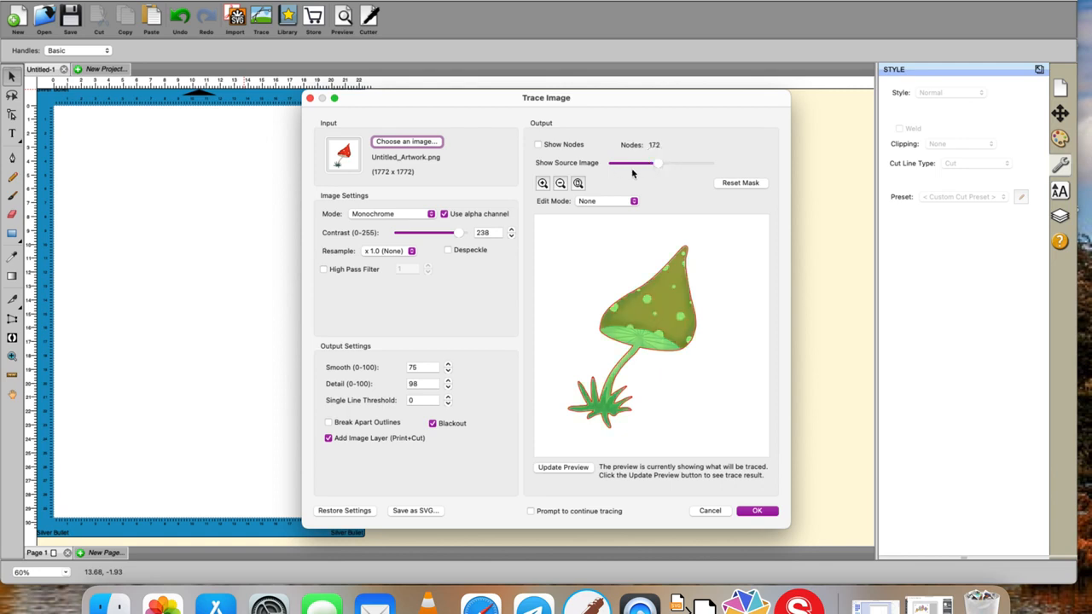
Inspect the nodes of the mushroom trace and the available edit modes in the trace settings
click(538, 145)
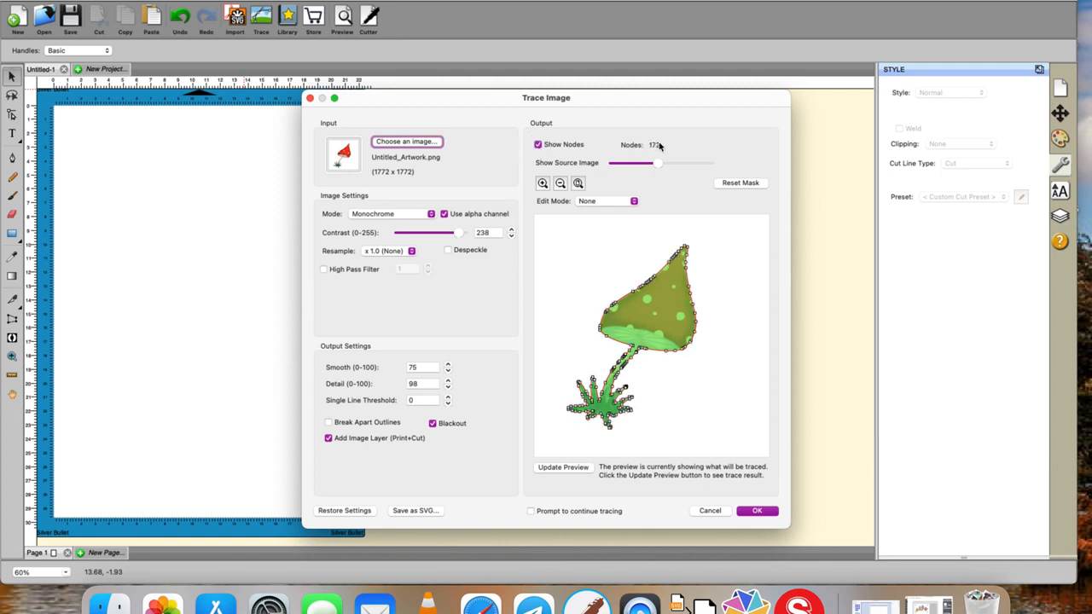
click(538, 149)
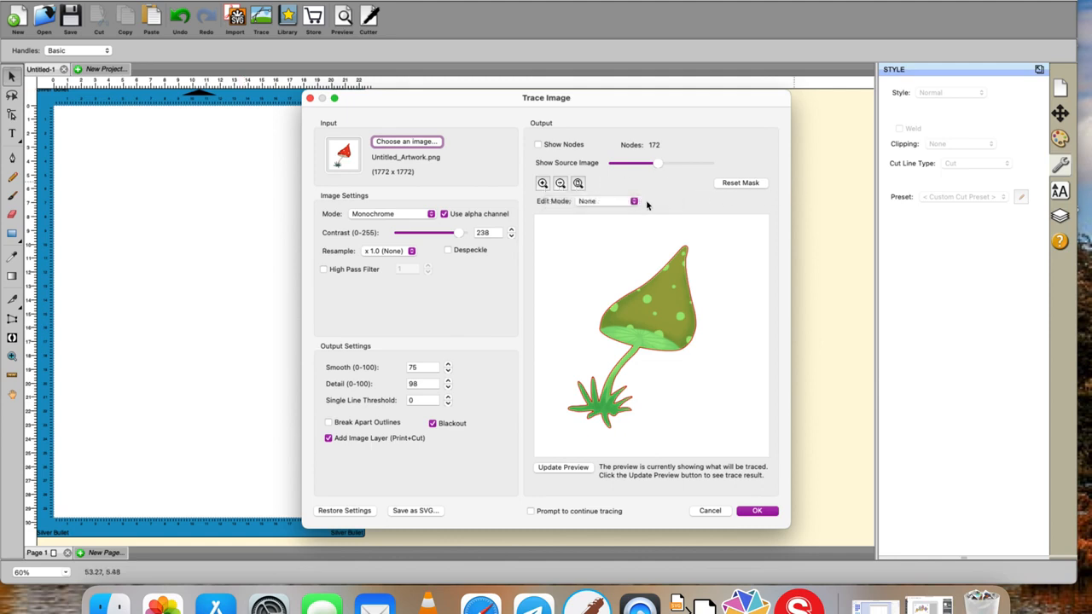
click(635, 202)
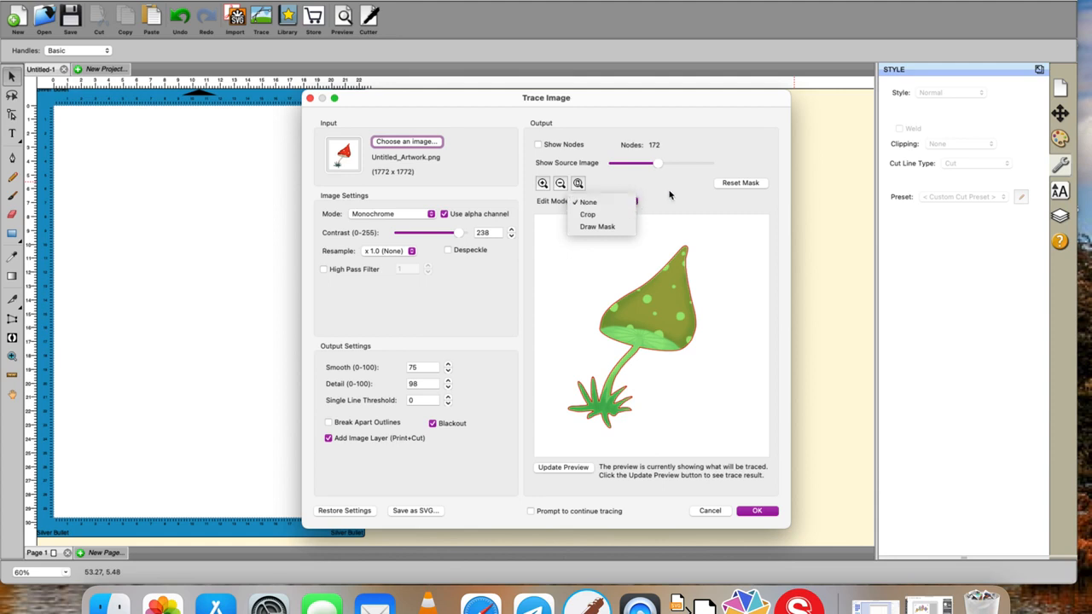
click(670, 195)
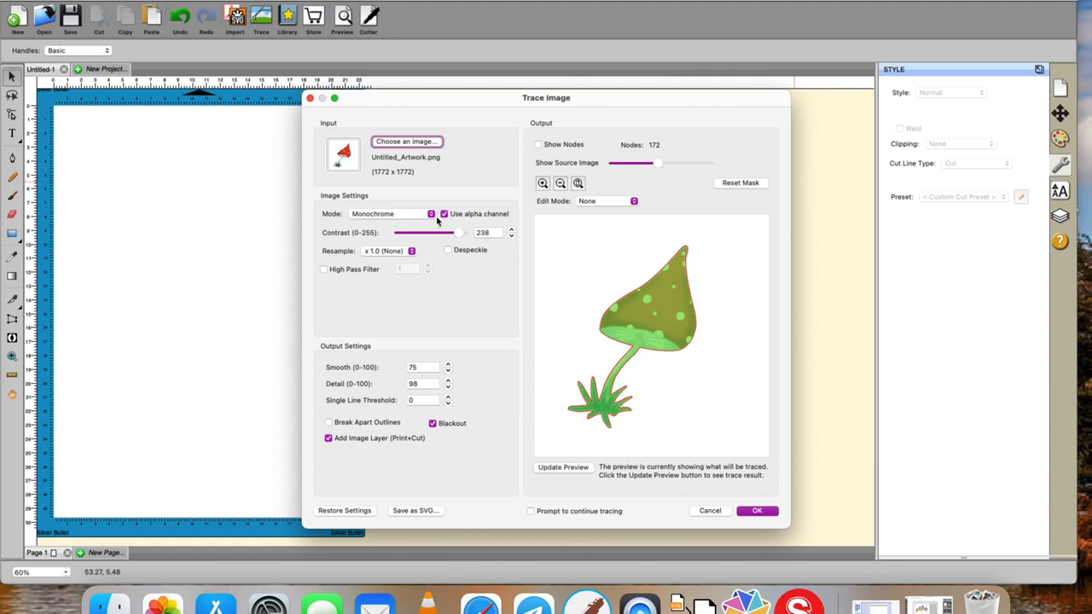
Try the Color Layers mode for the mushroom trace and switch back to Monochrome
click(431, 215)
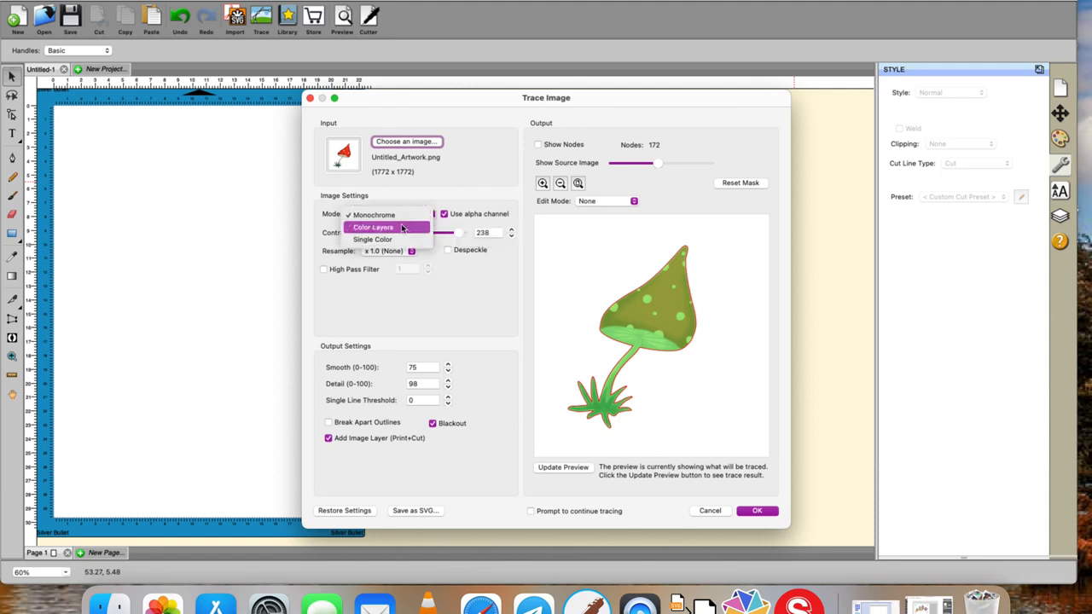
click(402, 228)
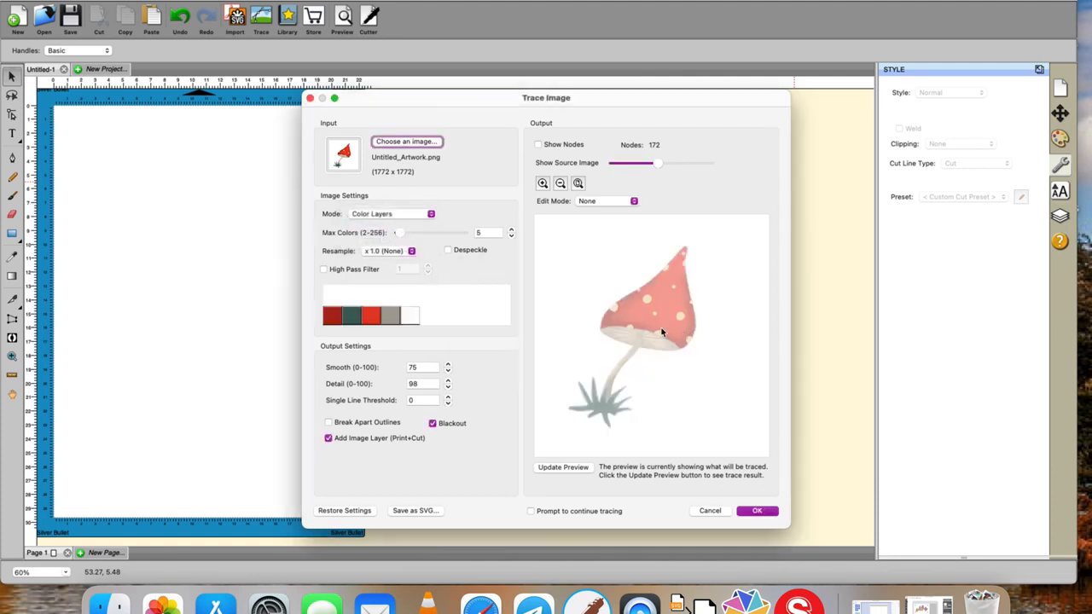
click(431, 215)
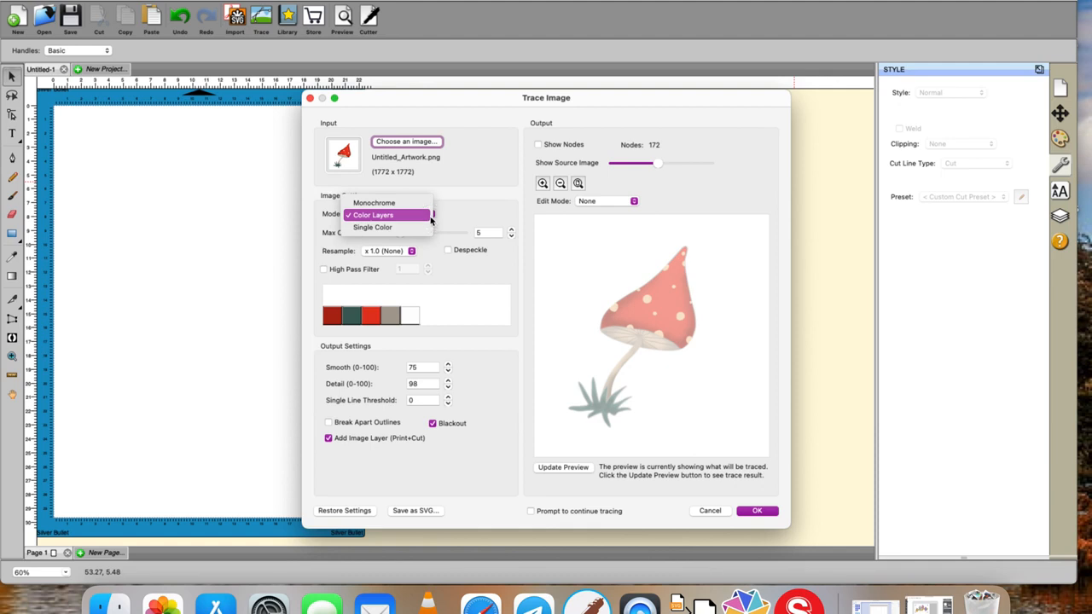
click(416, 205)
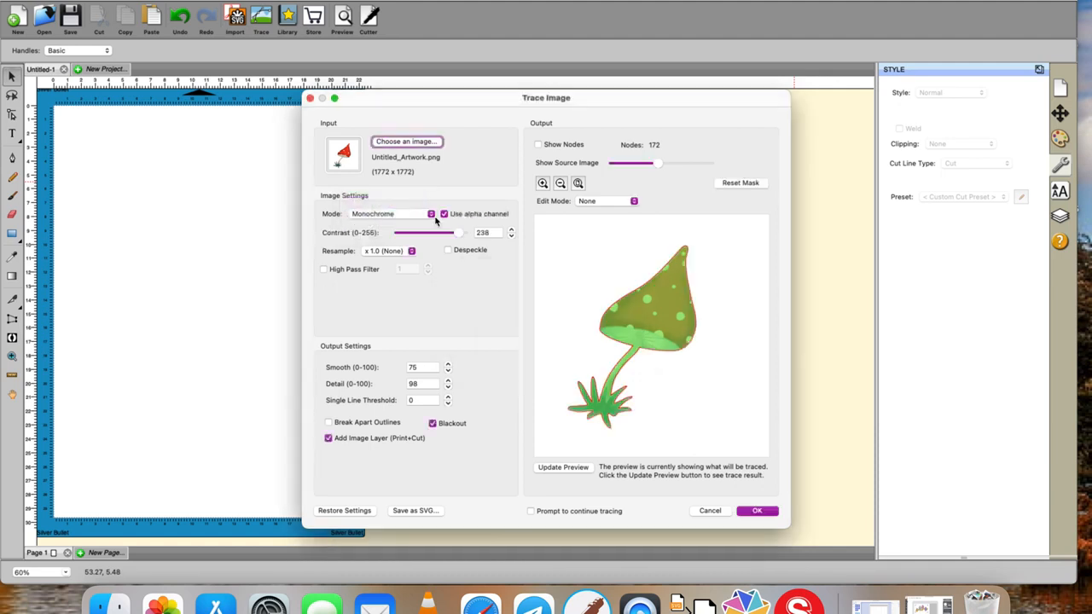
Turn off the alpha channel option for the monochrome trace and place the traced mushroom on the page
click(445, 216)
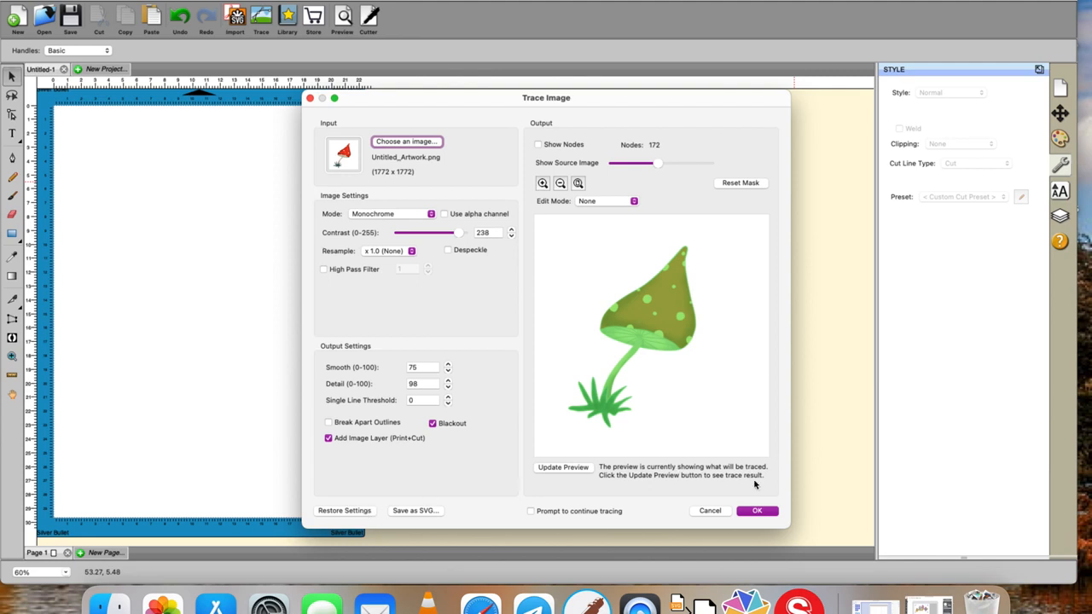
click(758, 511)
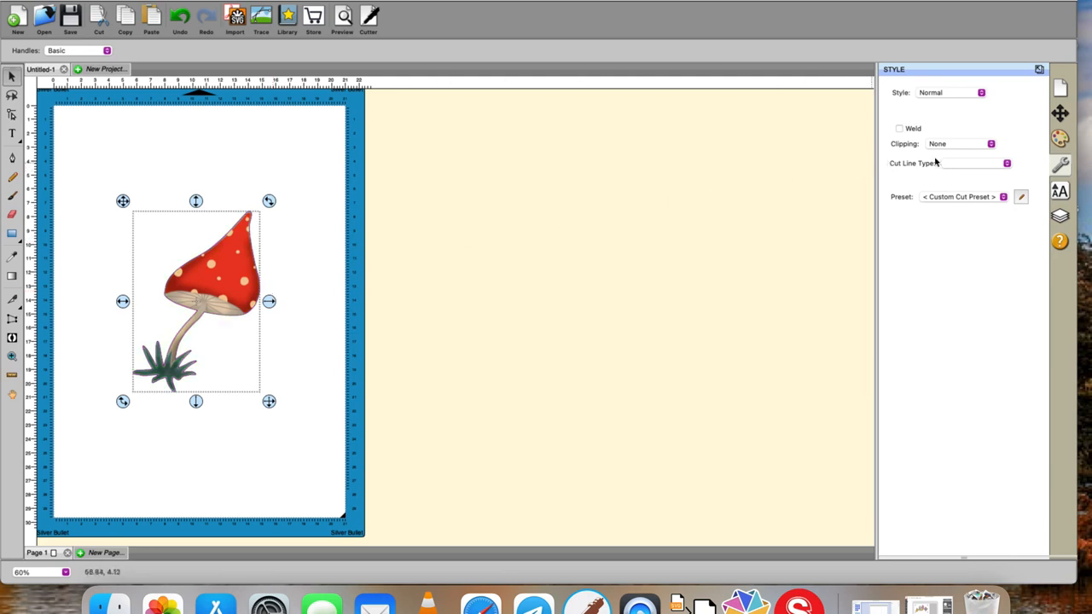
Check the traced mushroom's layers and preview its cut lines with the printable artwork hidden and shown
click(1065, 217)
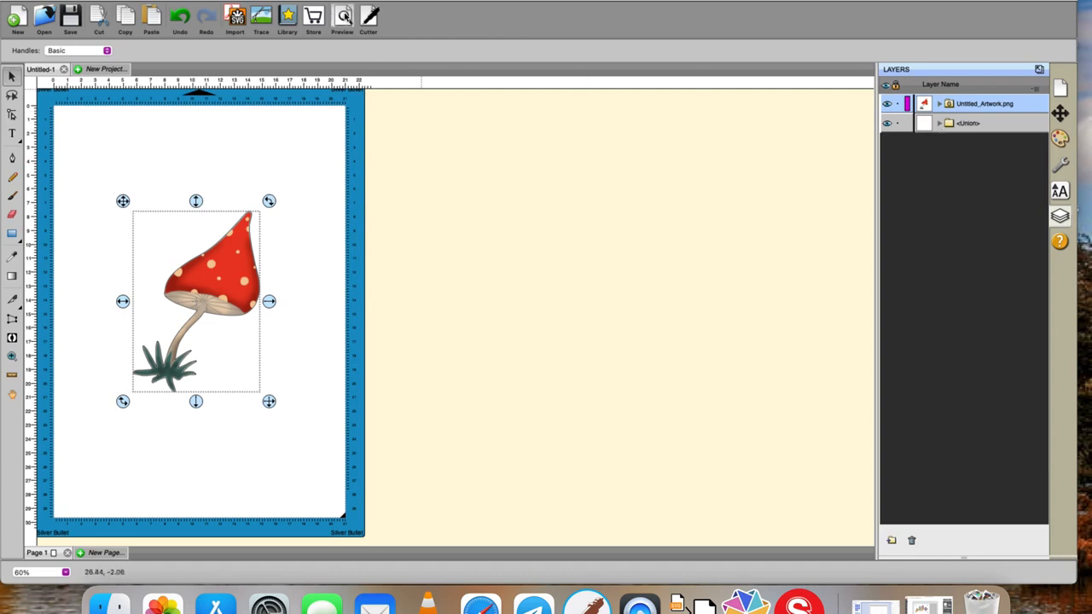
click(344, 15)
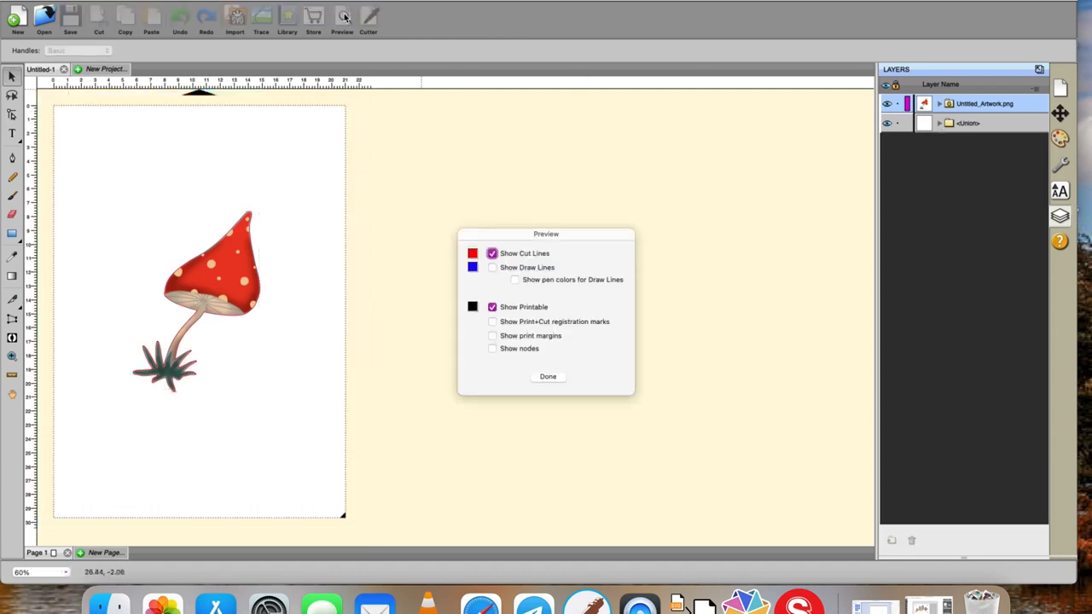
click(492, 309)
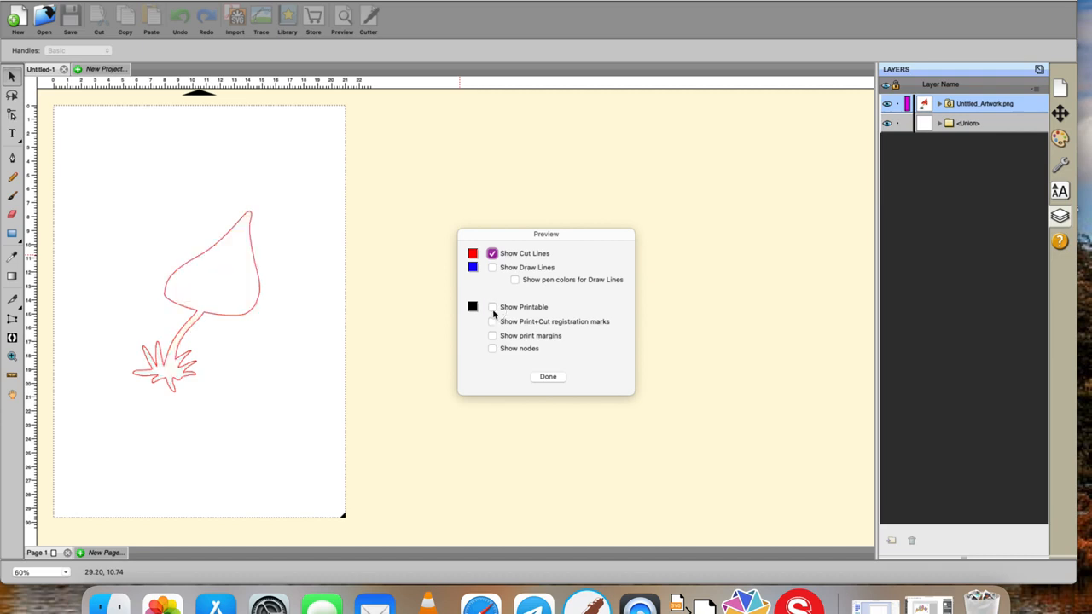
click(493, 309)
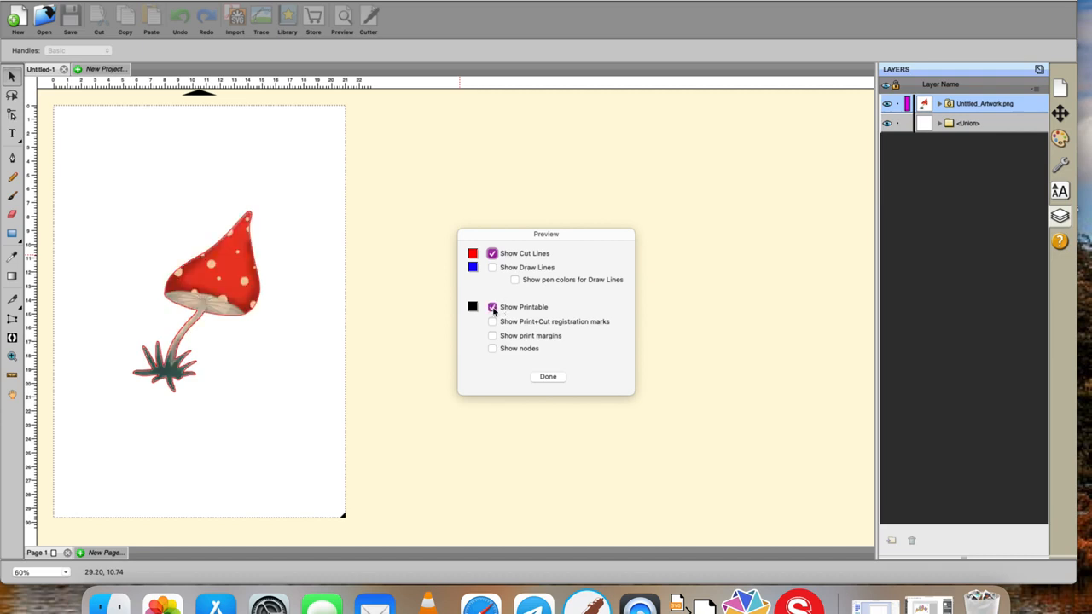
click(542, 376)
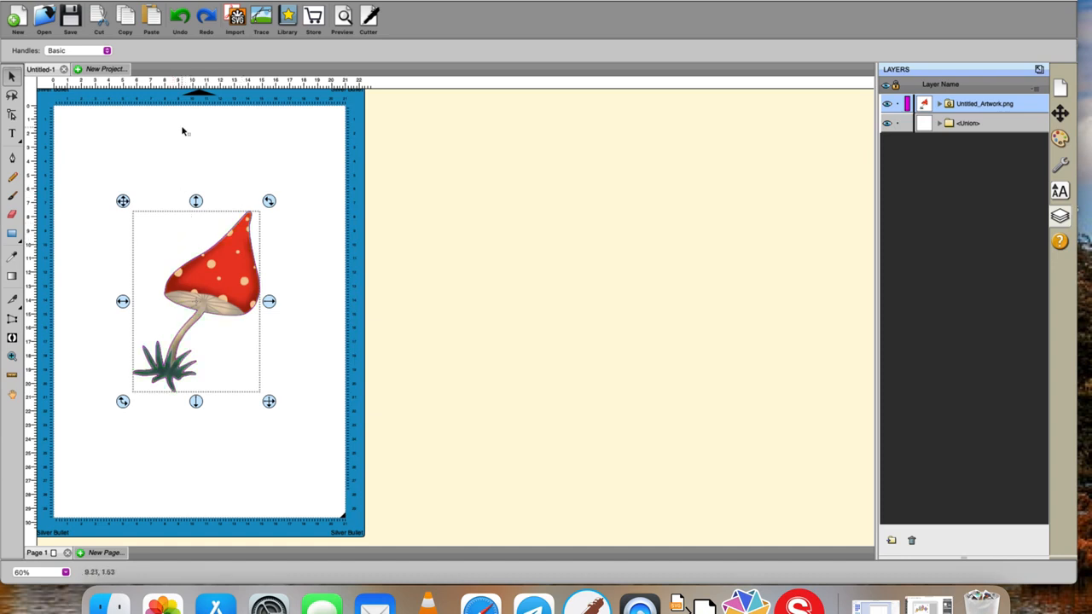
click(226, 1)
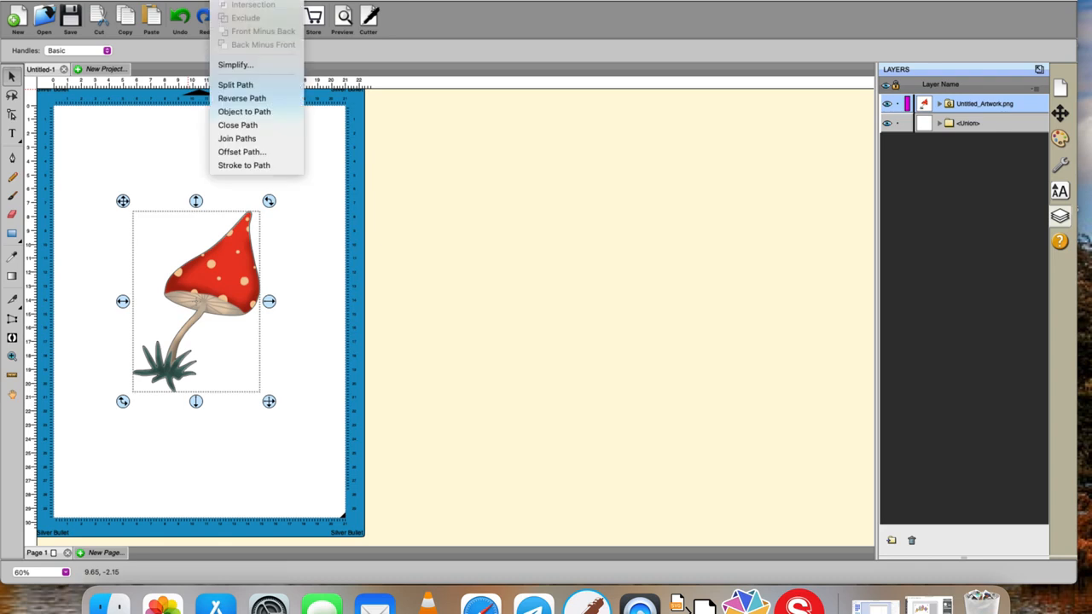
click(229, 154)
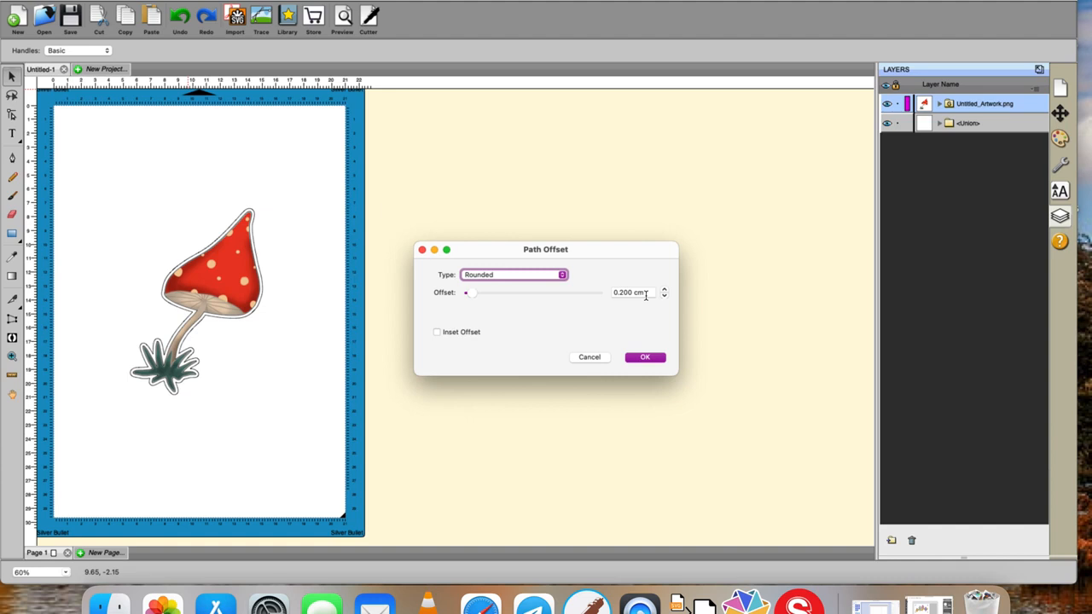
click(438, 333)
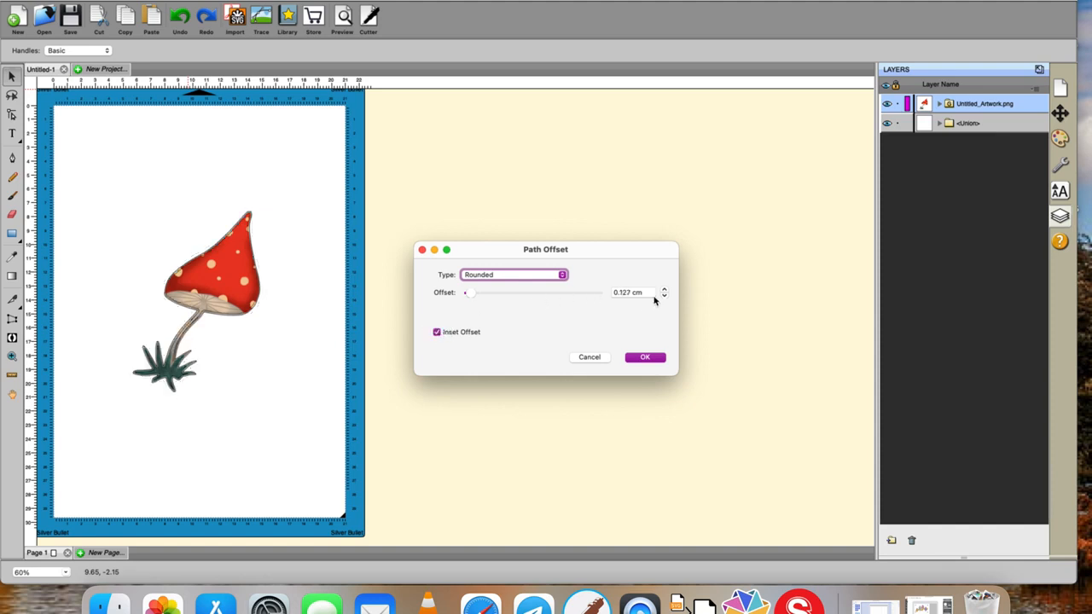
click(437, 333)
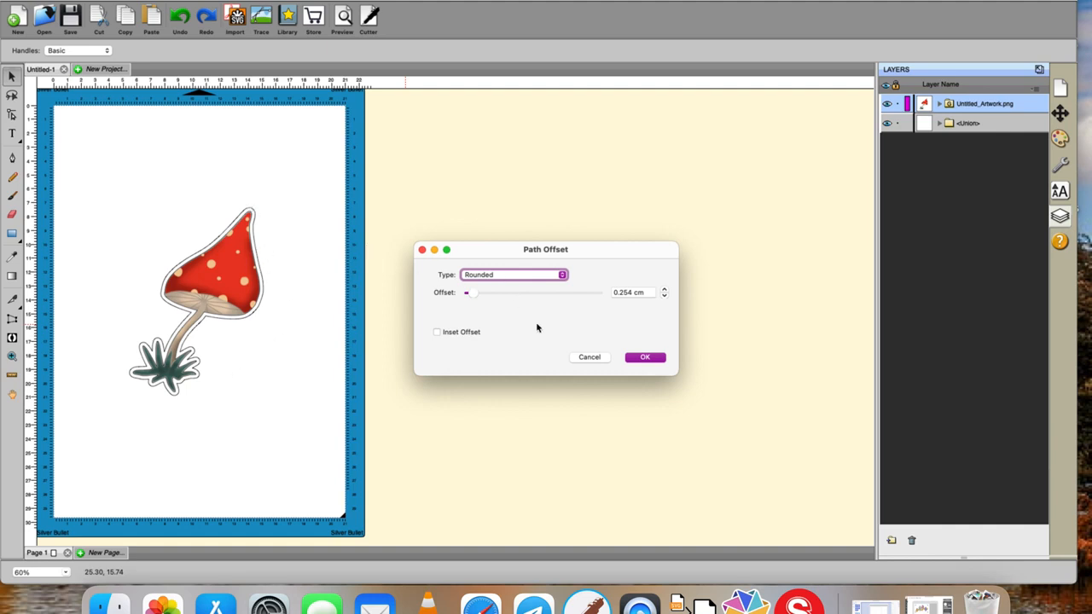
click(590, 359)
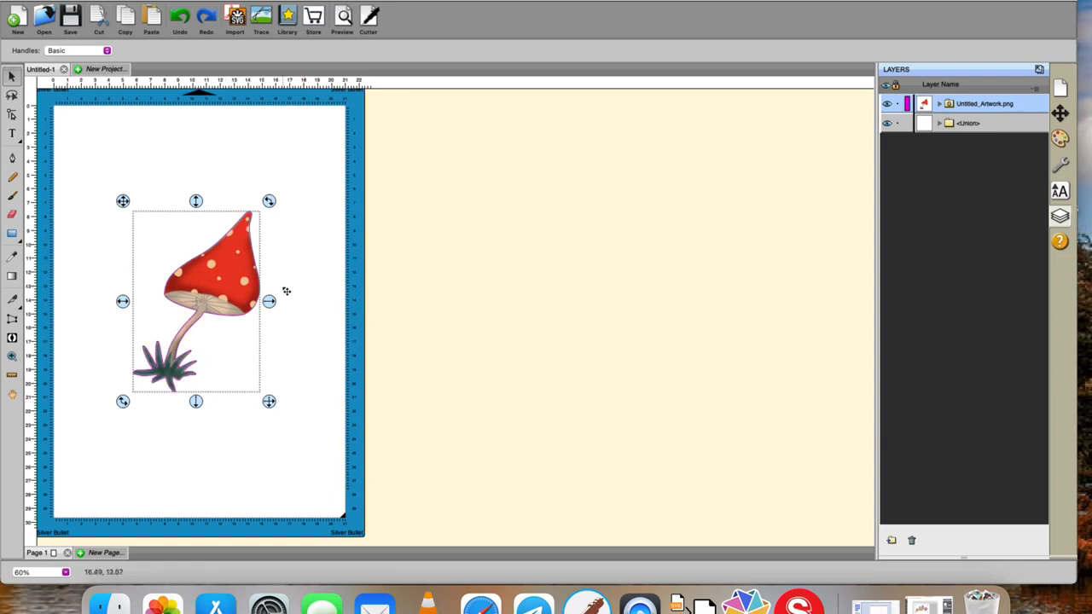
Move the traced mushroom off the mat and import Untitled_Artwork.png from Downloads onto the page
drag(228, 285, 640, 273)
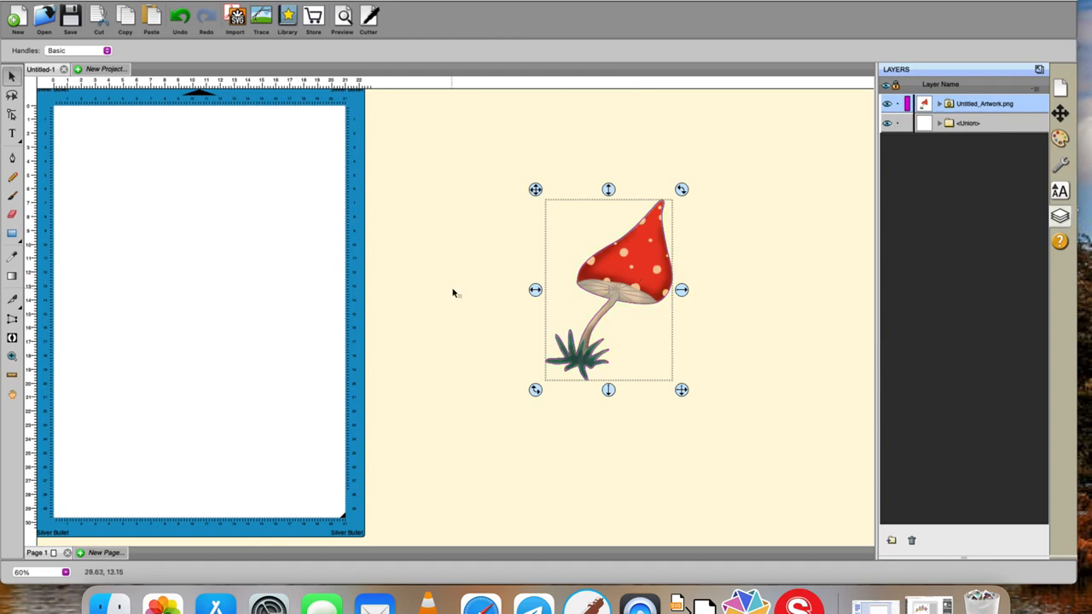
click(236, 17)
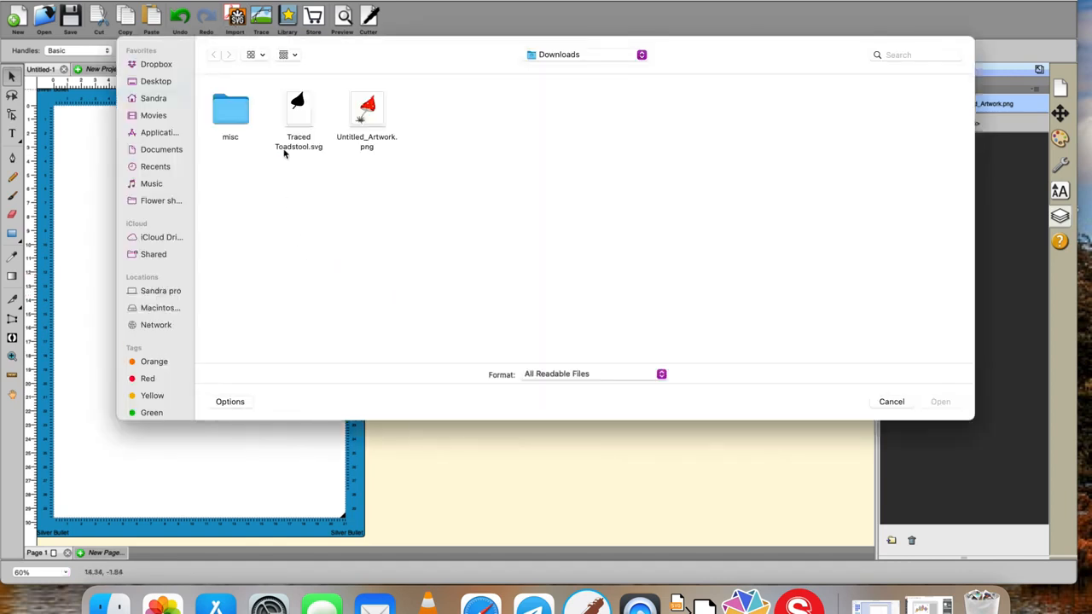
click(369, 107)
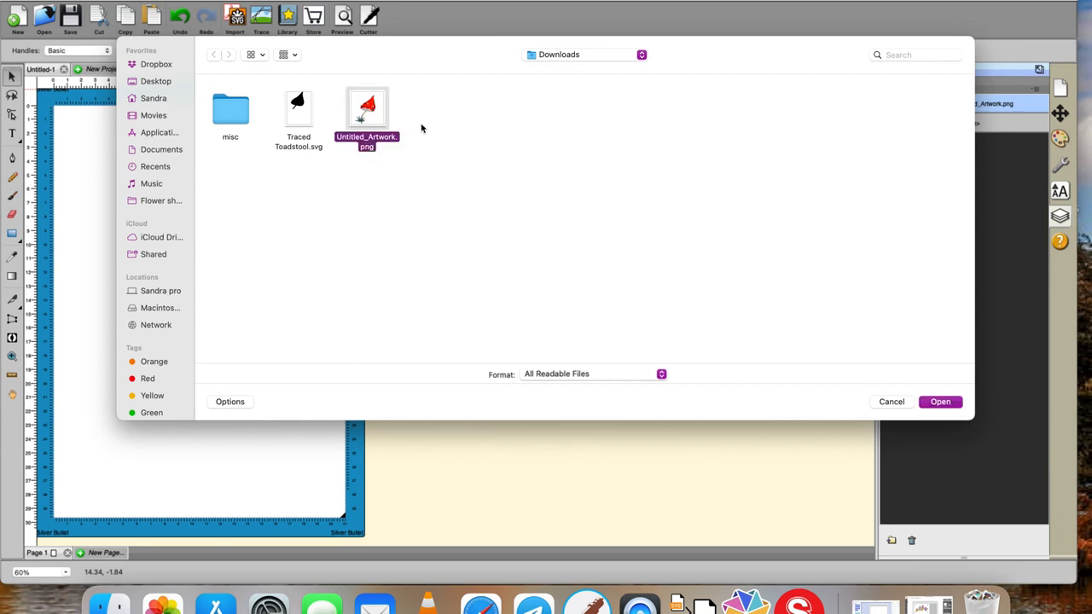
click(940, 401)
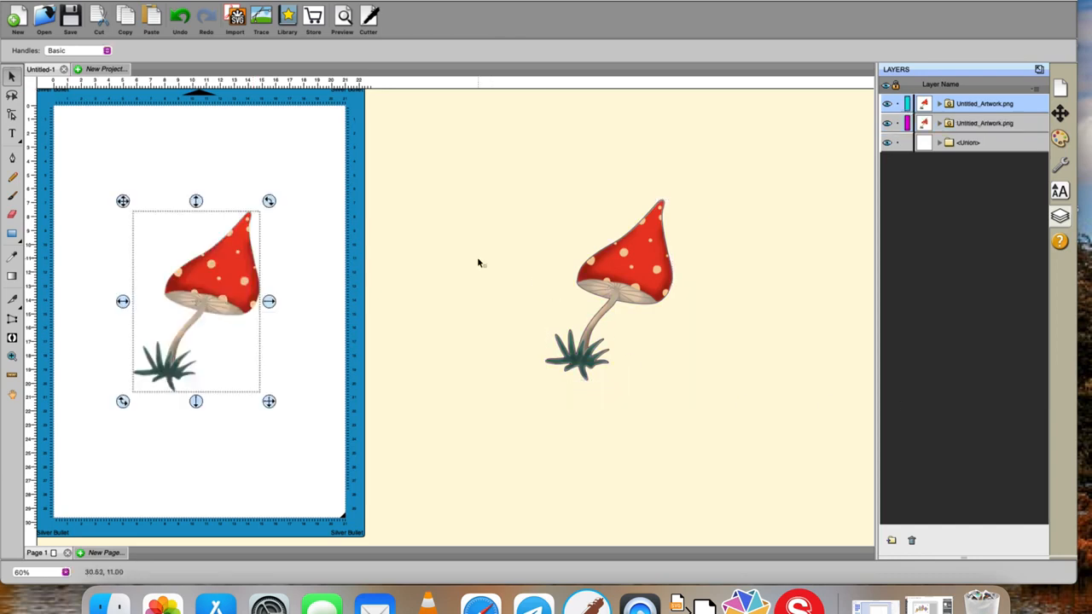
Preview the imported mushroom's cut lines with the printable artwork hidden and shown
click(344, 25)
click(492, 307)
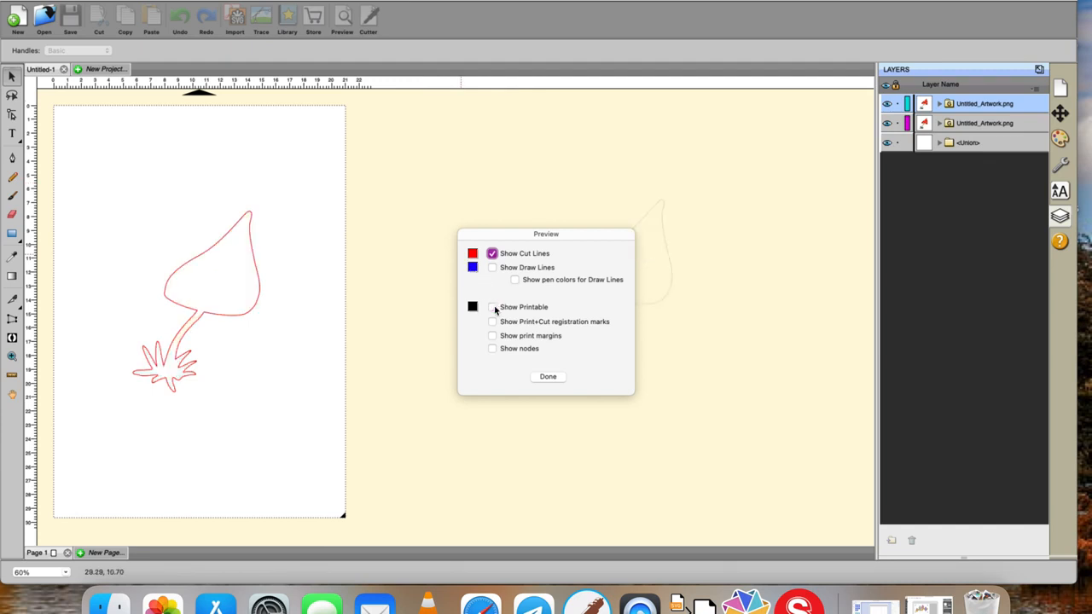
click(493, 307)
click(547, 377)
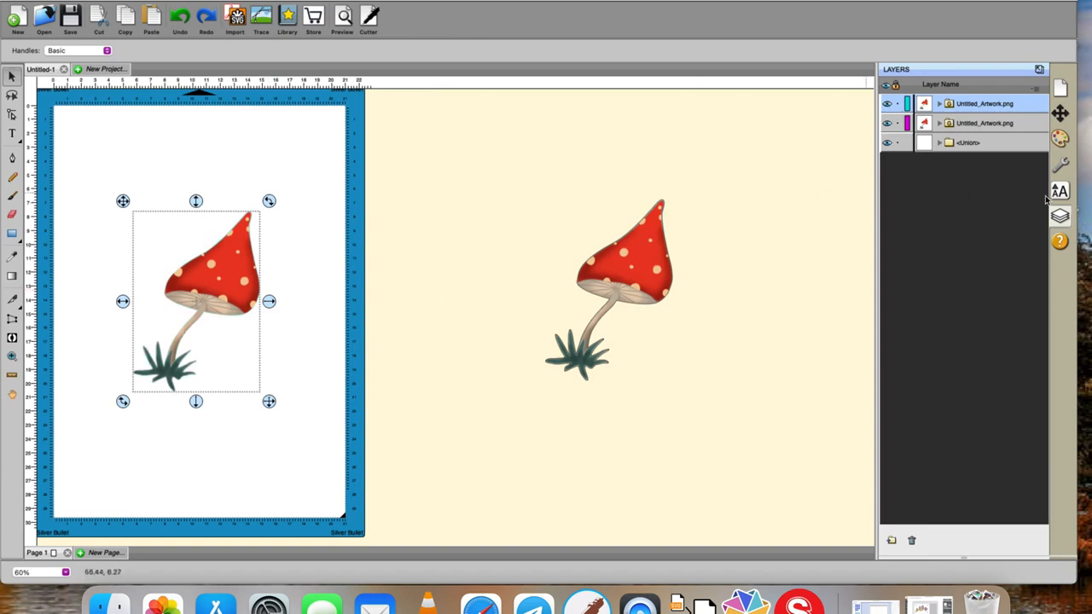
Show the print margins and registration marks on the A4 document
click(1058, 88)
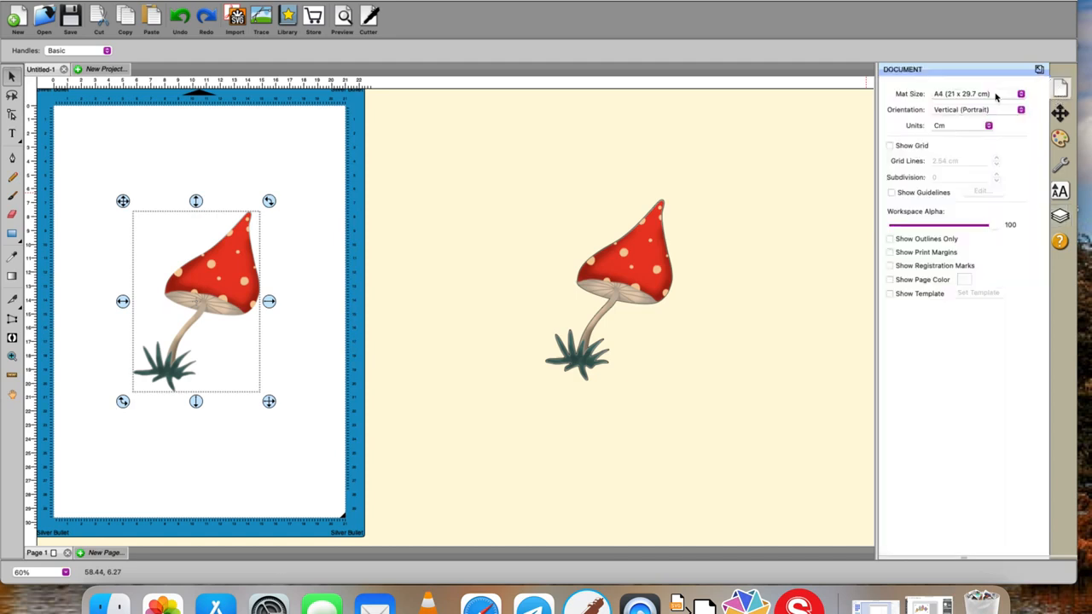
click(893, 256)
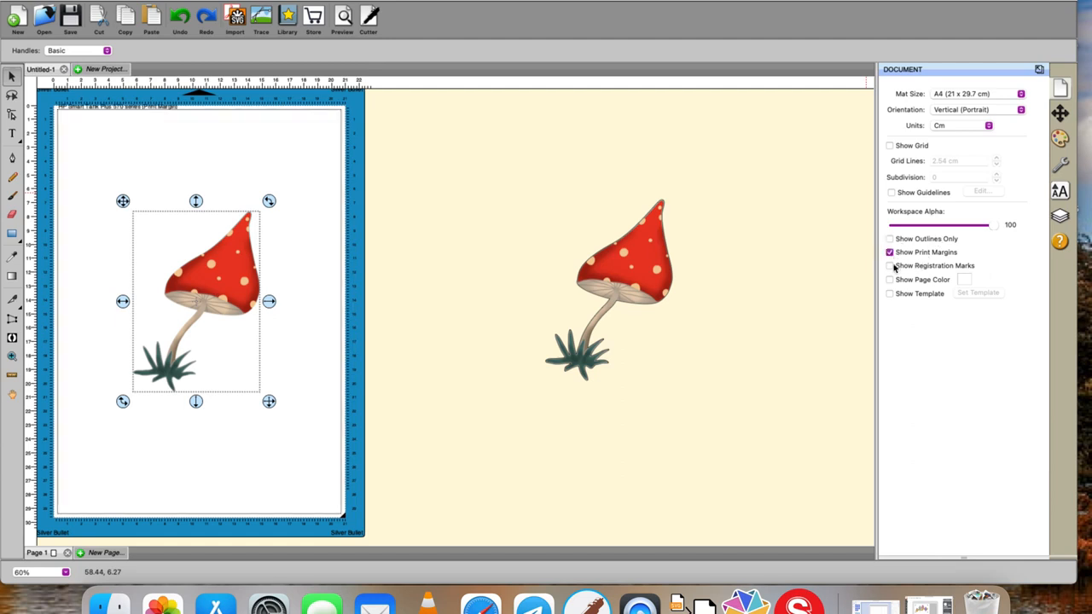
click(890, 266)
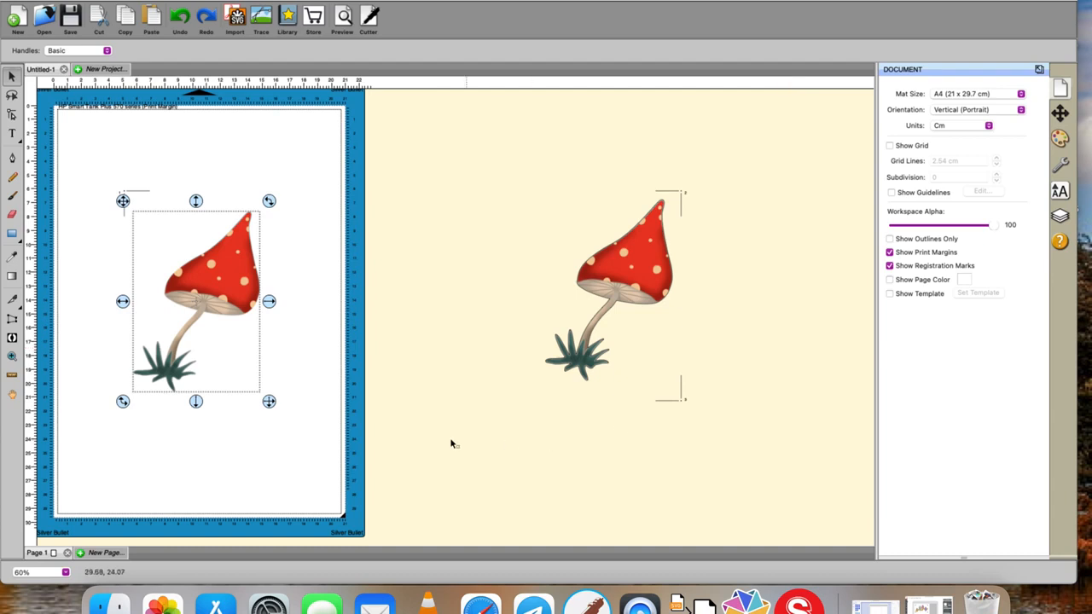
Delete the traced mushroom lying outside the mat
click(264, 444)
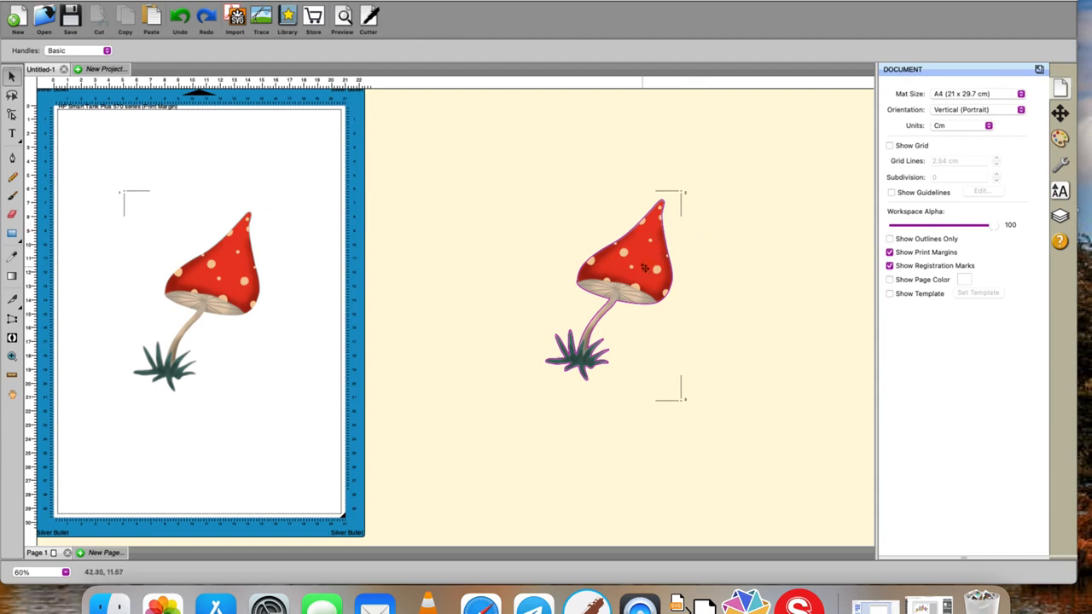
drag(523, 163, 745, 490)
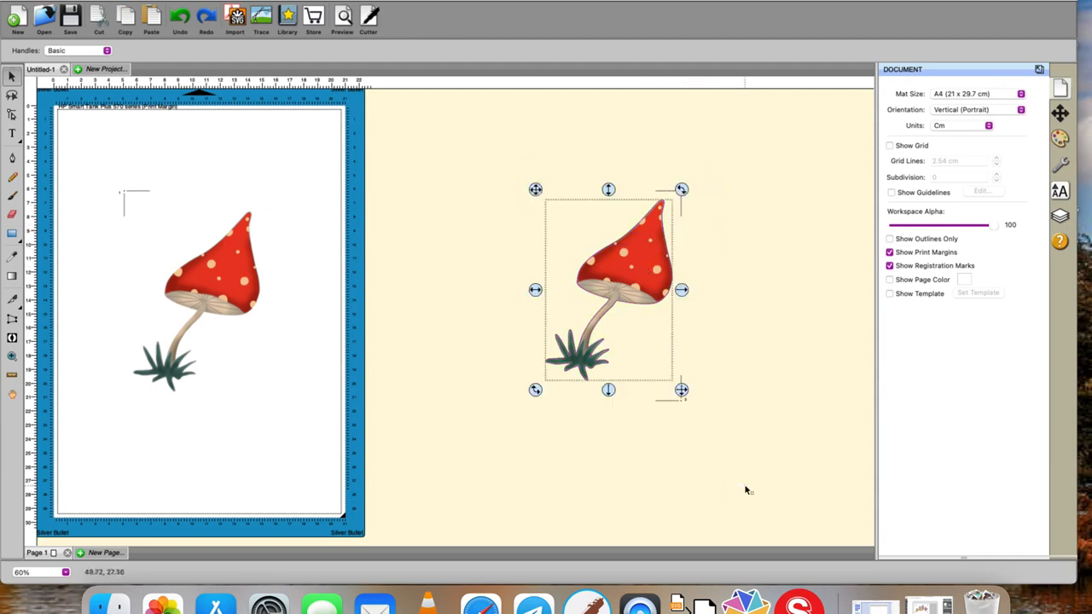
key(Delete)
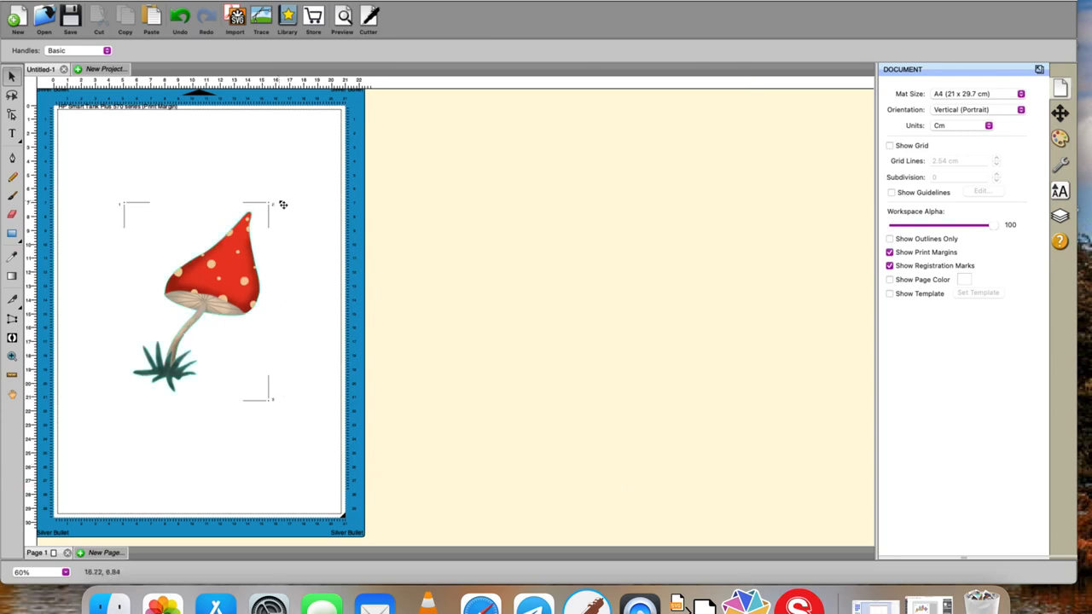
Review the registration mark settings and mark placement options for the Silver Bullet cutter, and leave the cut settings
click(369, 17)
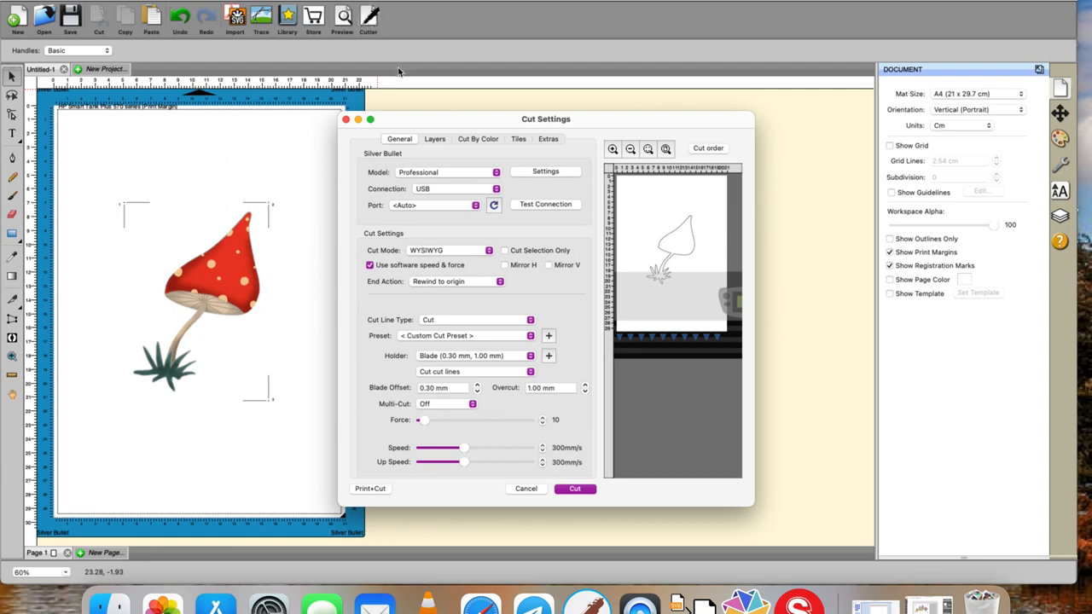
click(544, 171)
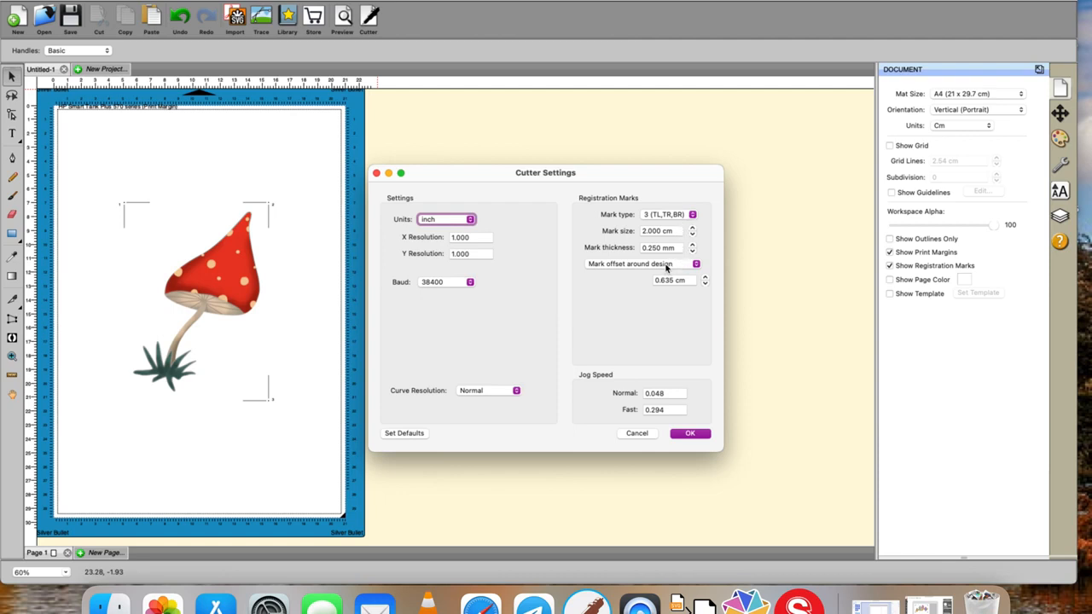
click(696, 265)
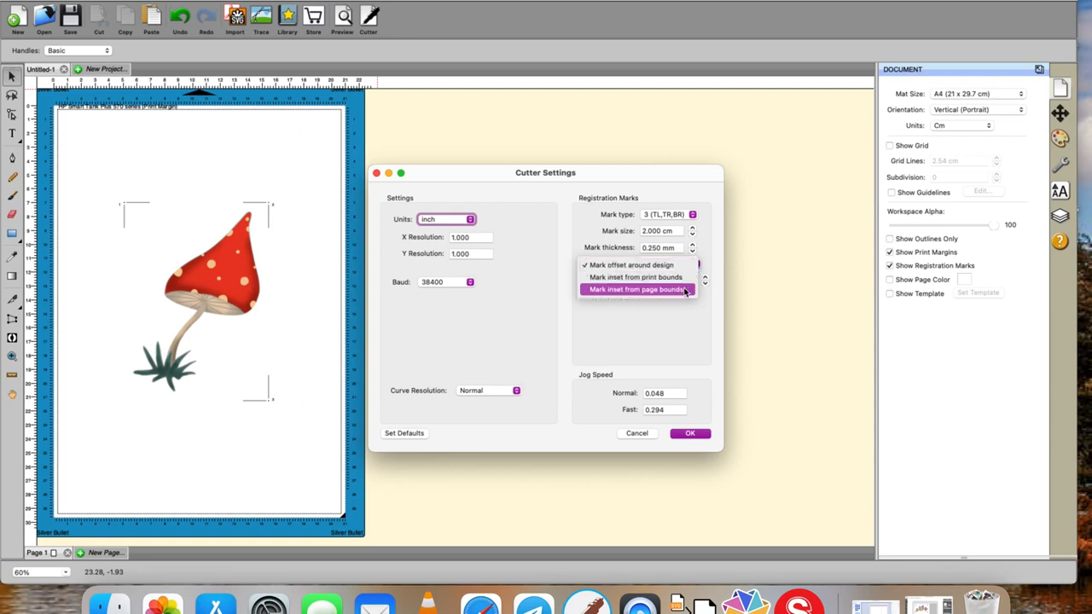
click(755, 255)
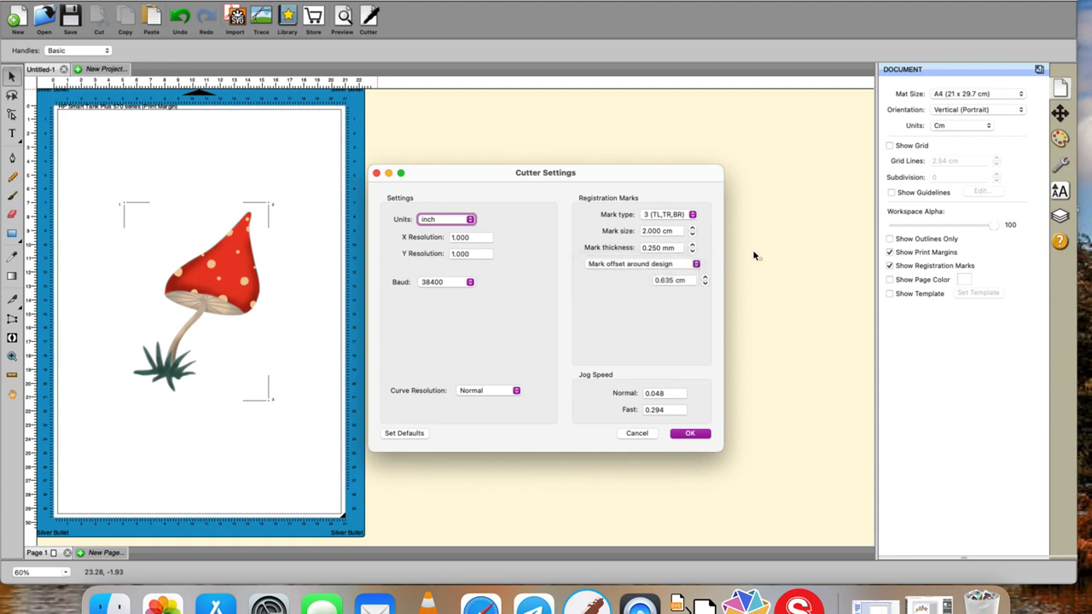
click(689, 434)
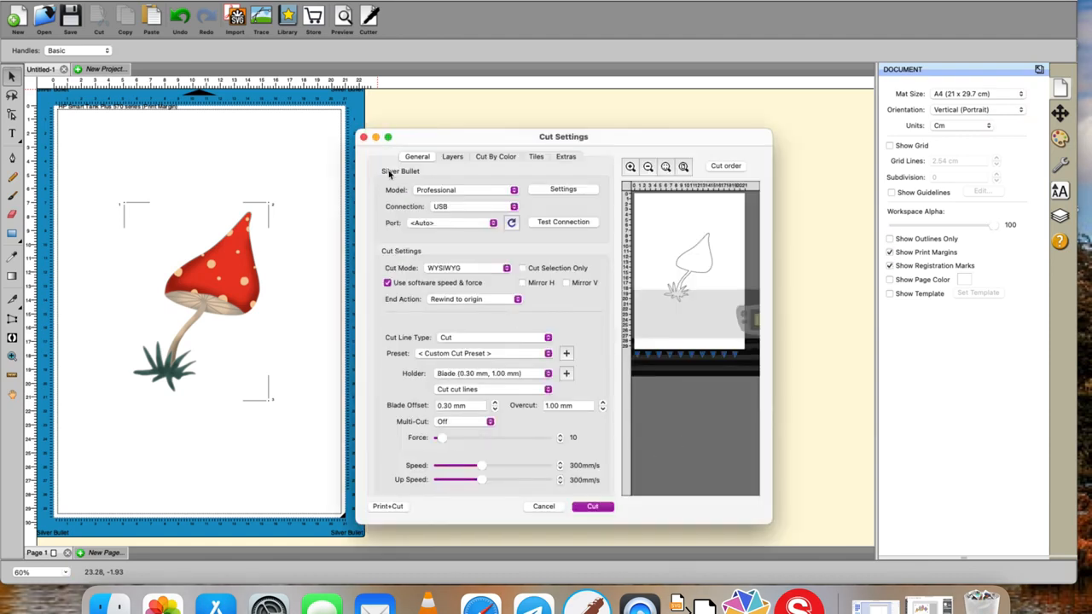
click(363, 138)
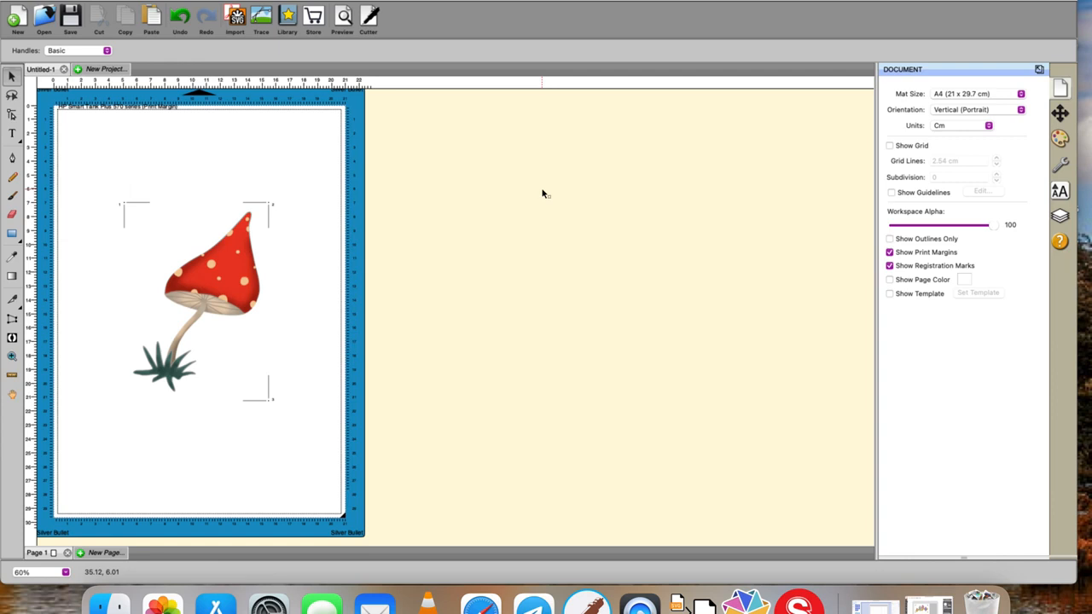